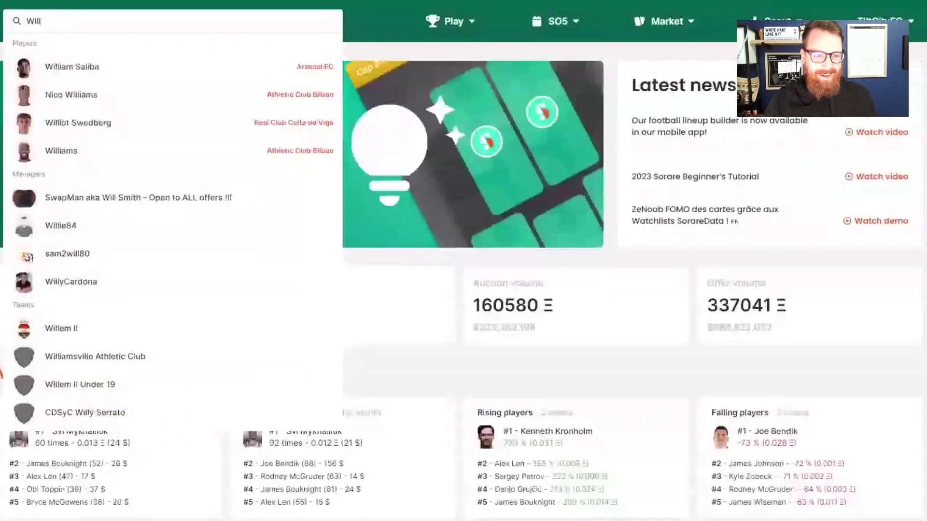
- Open Willson Contreras's player page and show his one-month price graph for the red card tier
key("Return")
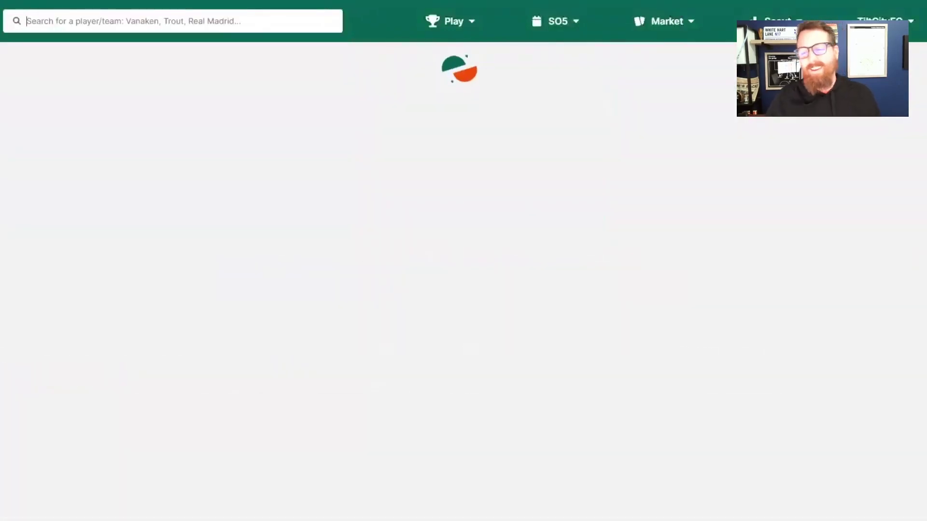
scroll(732, 283, "down", 2)
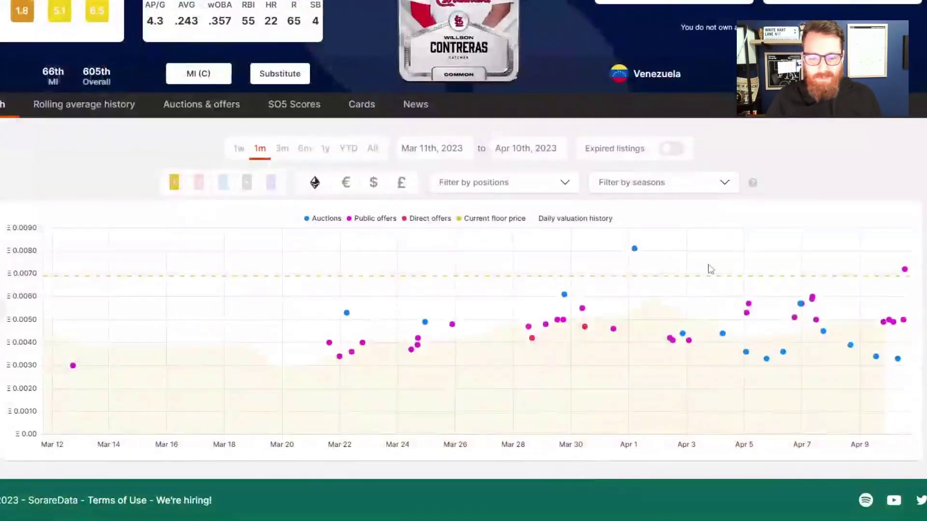
scroll(473, 270, "up", 3)
left_click(198, 299)
scroll(130, 282, "down", 2)
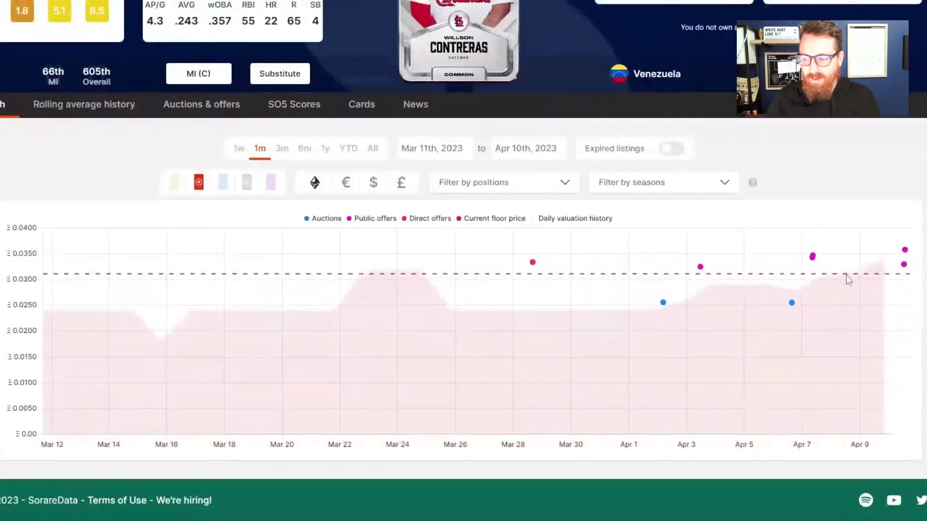
scroll(909, 272, "up", 3)
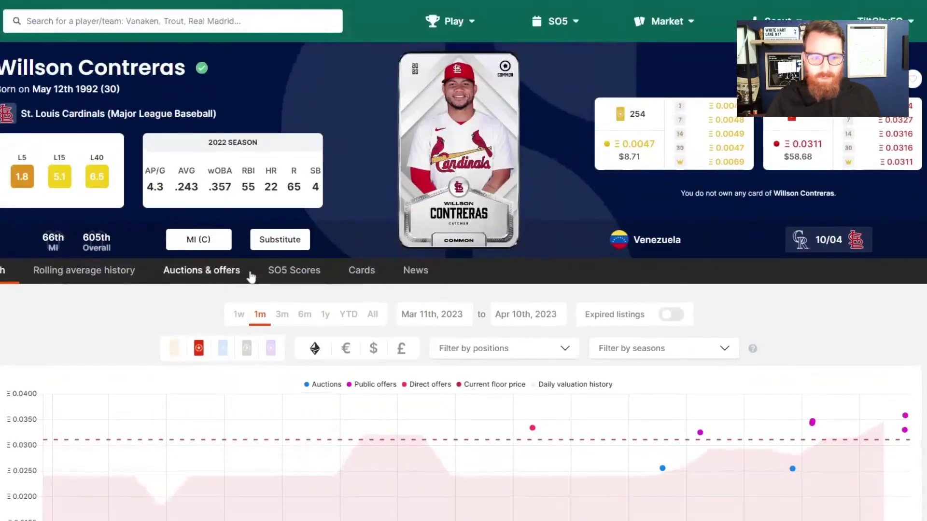
- Show Willson Contreras's auctions and offers for red-tier cards and review the live market and completed transactions
left_click(220, 272)
scroll(337, 102, "down", 6)
scroll(337, 103, "up", 3)
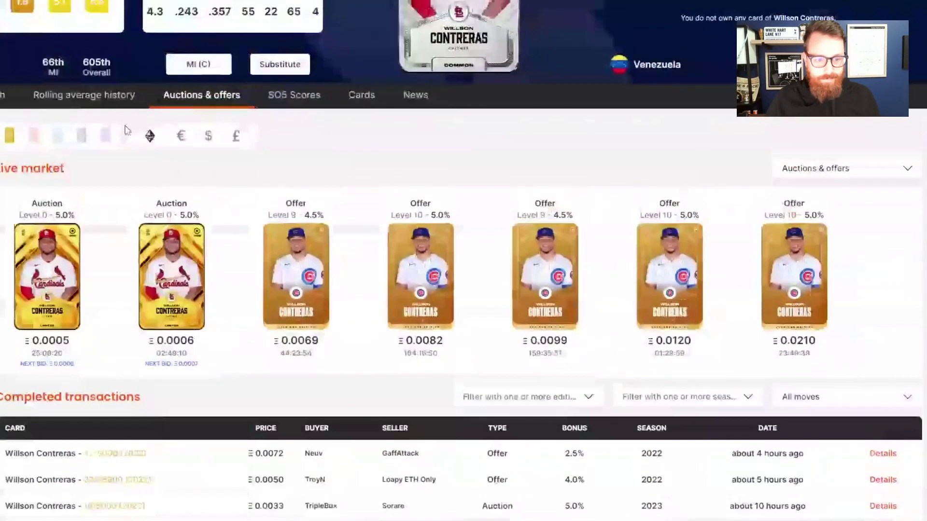
left_click(33, 137)
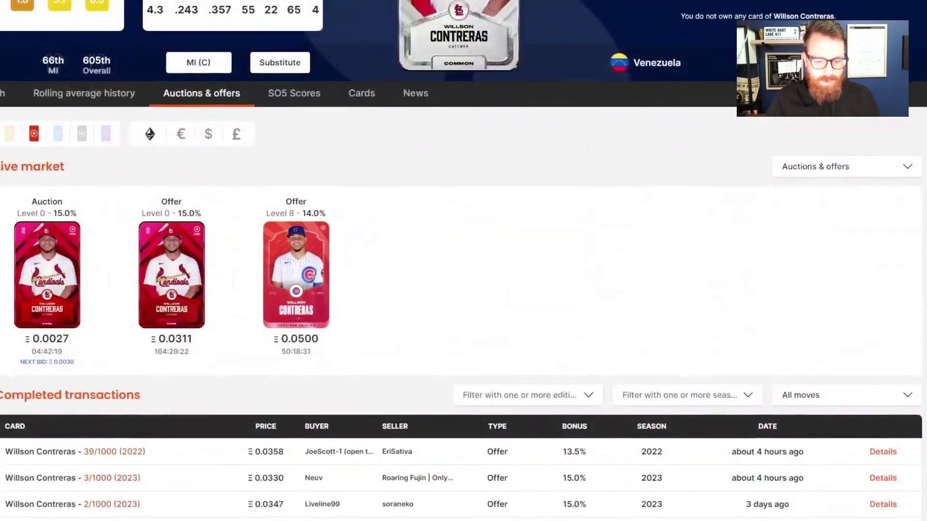
scroll(464, 261, "down", 2)
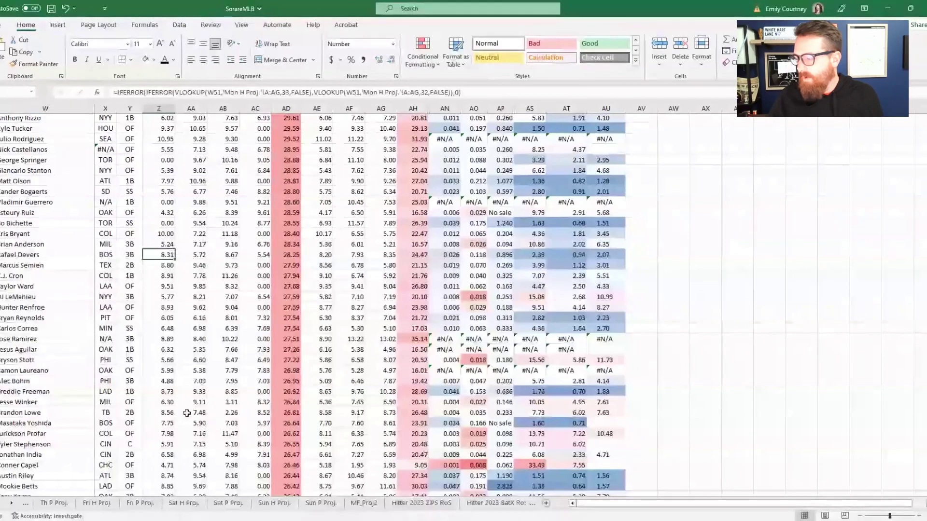
- Switch to the SorareMLB workbook in Excel and find Willson Contreras on the Hitter 2023 RoS Composite sheet
scroll(461, 511, "down", 3)
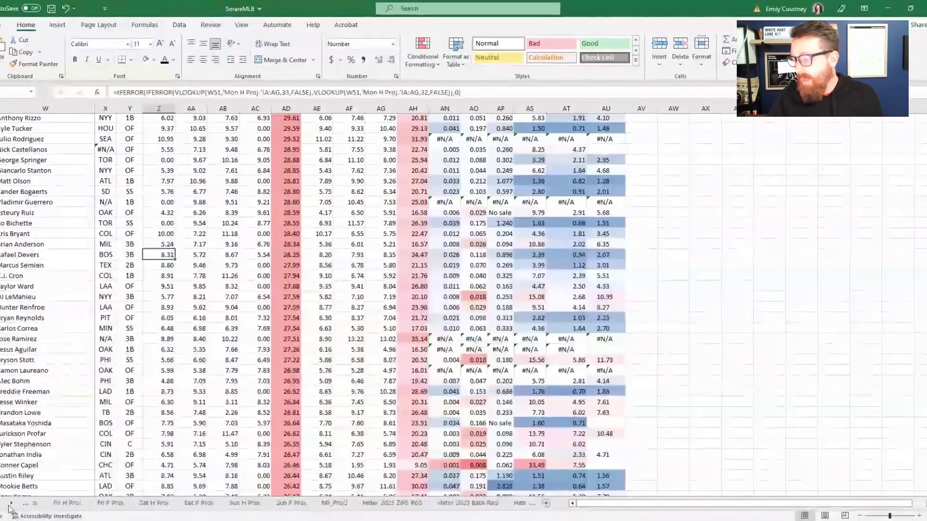
left_click(454, 503)
scroll(617, 322, "down", 3)
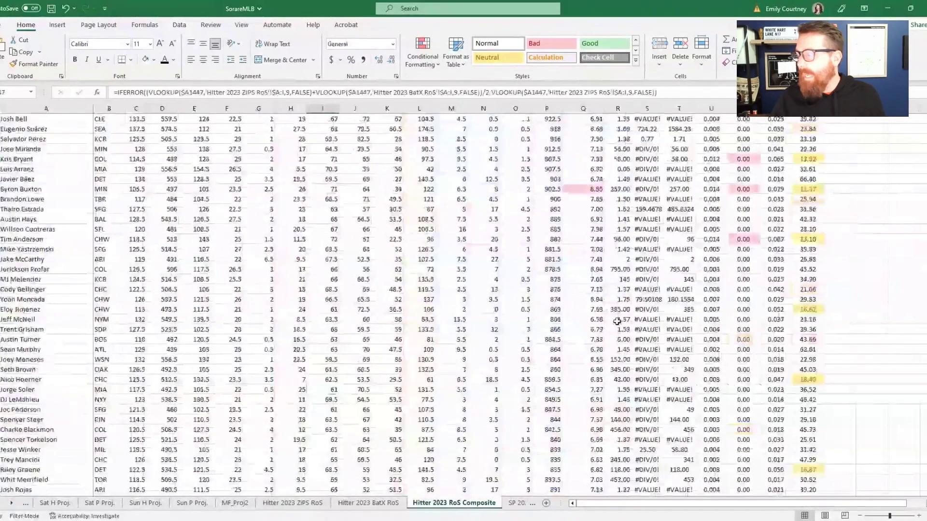
scroll(618, 321, "up", 5)
- Freeze the player name column of the composite sheet and enlarge the sheet's view
left_click(323, 370)
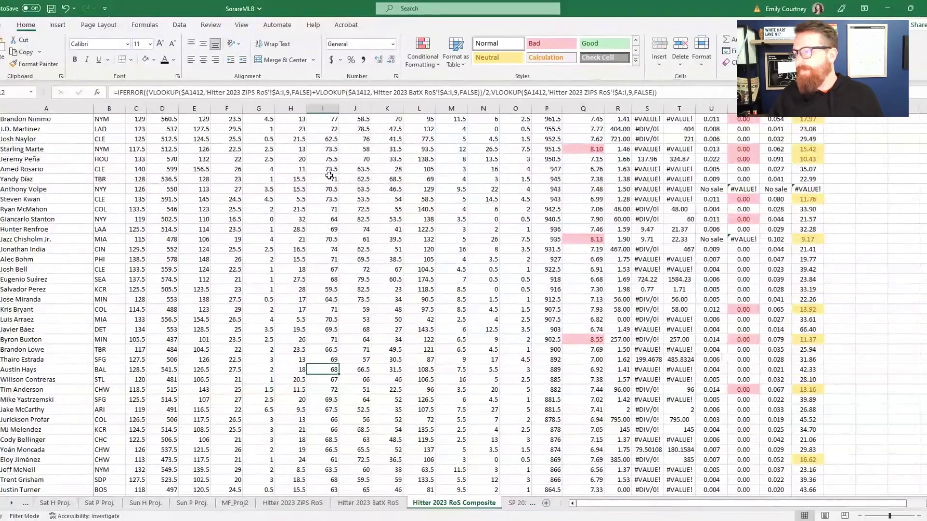
left_click(516, 169)
left_click(242, 25)
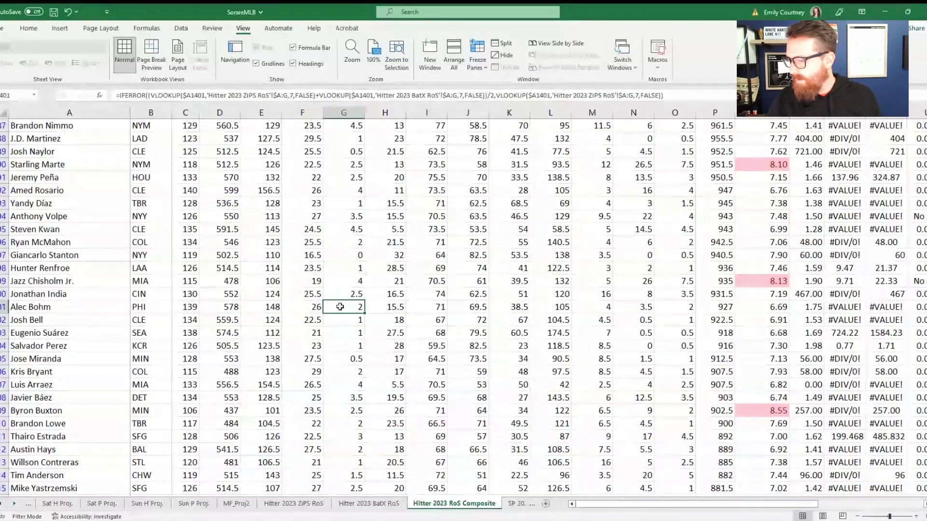
- Examine Willson Contreras's row across columns S to W, including his looked-up card prices
left_click(44, 462)
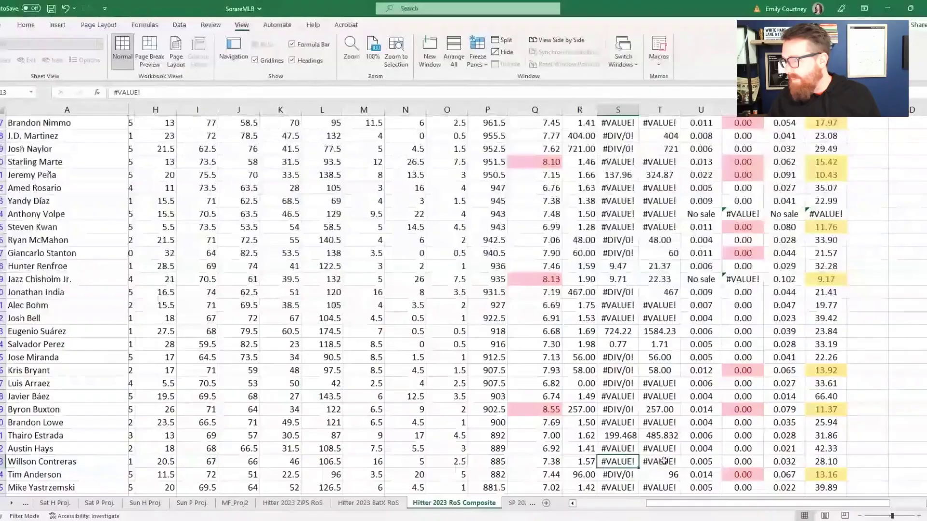
left_click(664, 461)
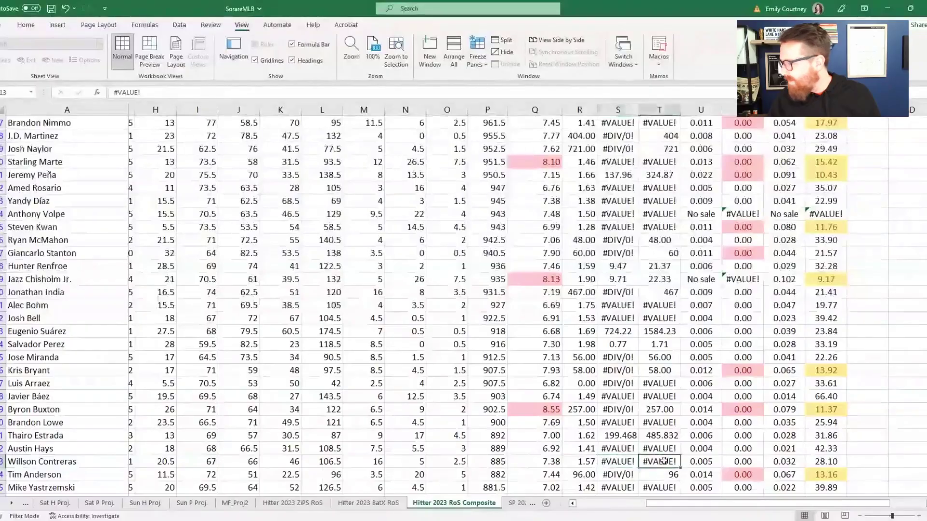
left_click(701, 462)
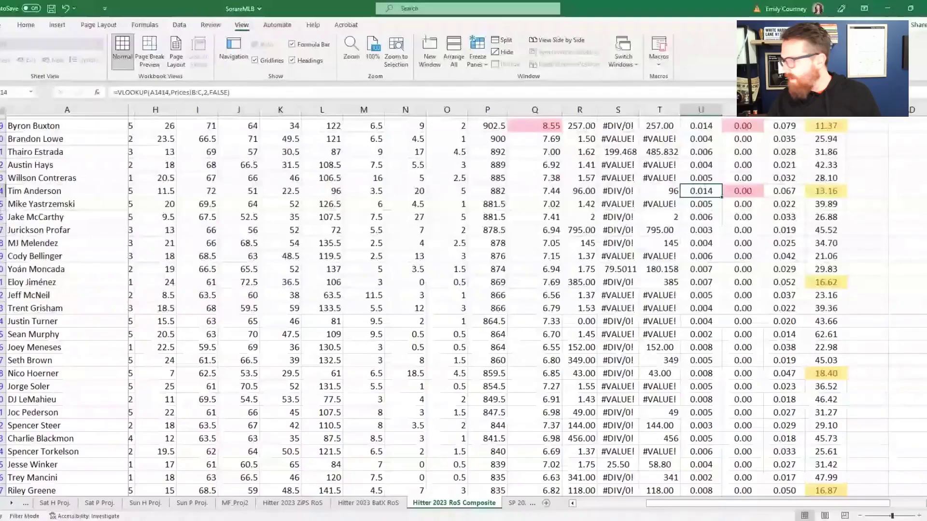
left_click(784, 178)
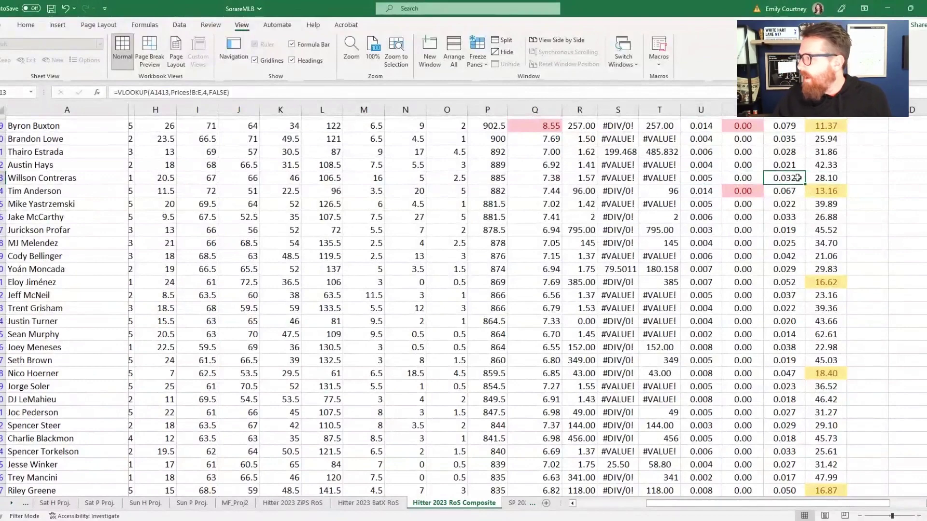
- Compare the column W prices of Javier Báez, Luis Arraez and Salvador Perez with Willson Contreras's price
scroll(796, 180, "up", 2)
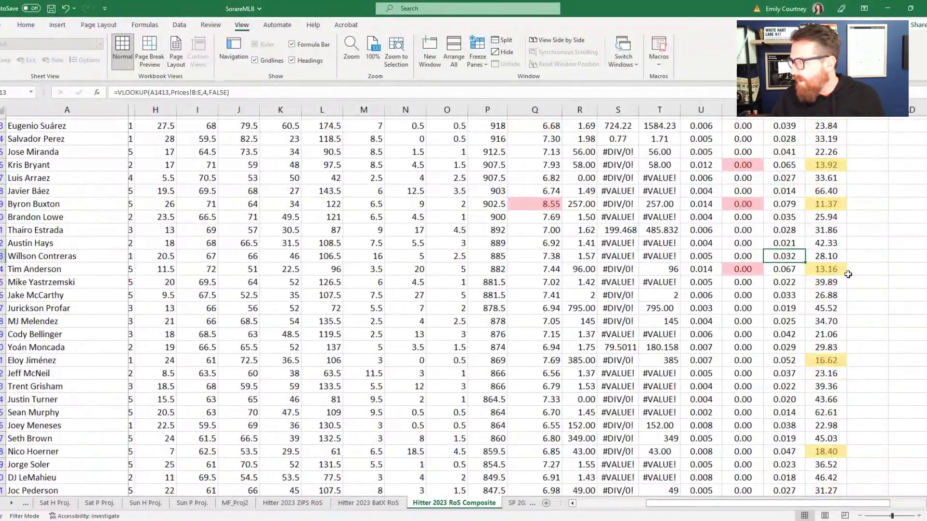
left_click(791, 192)
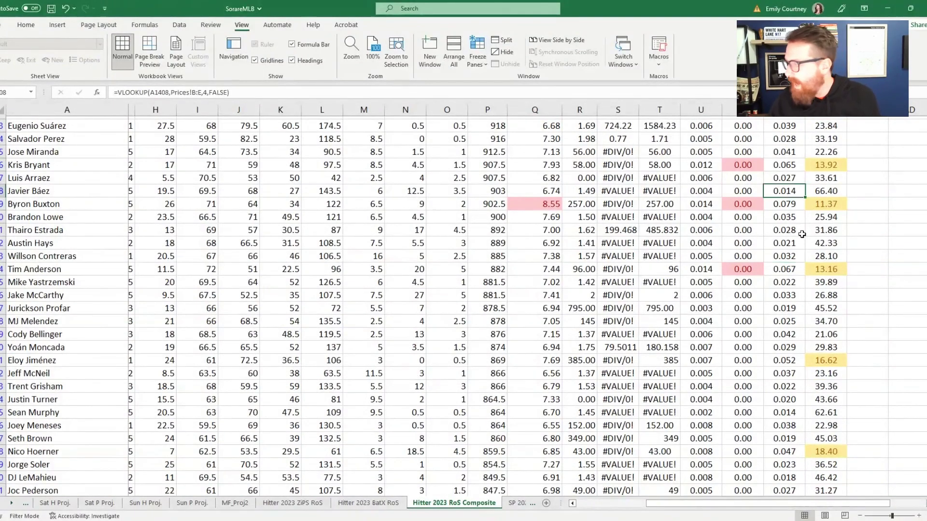
scroll(802, 207, "up", 1)
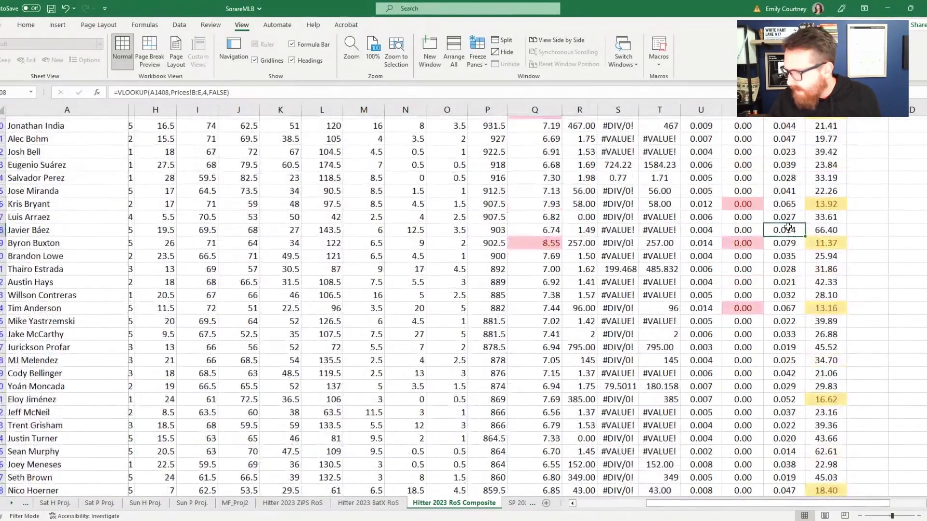
left_click(798, 218)
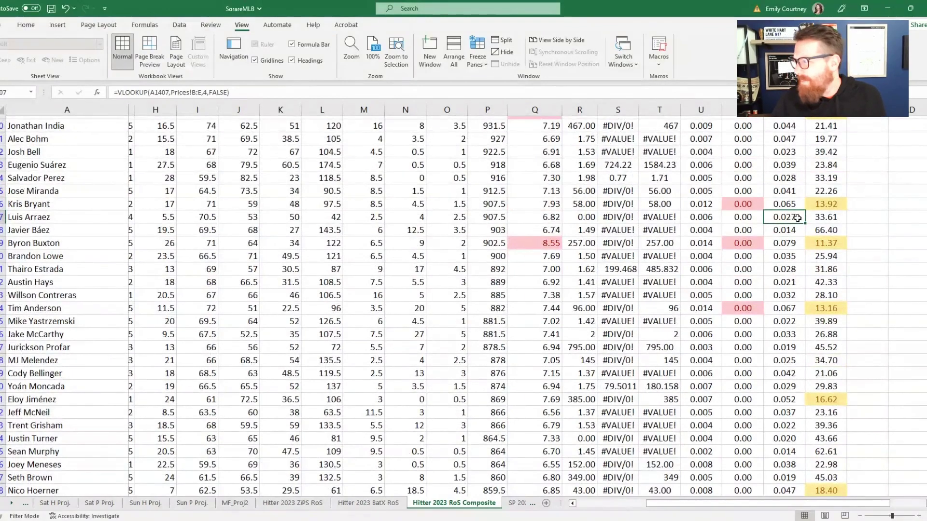
left_click(788, 178)
scroll(789, 183, "up", 1)
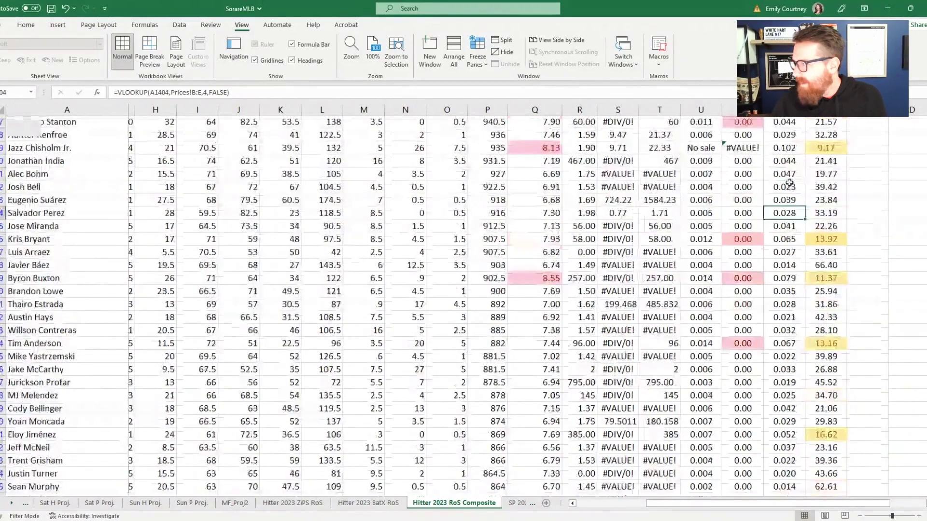
scroll(790, 183, "up", 2)
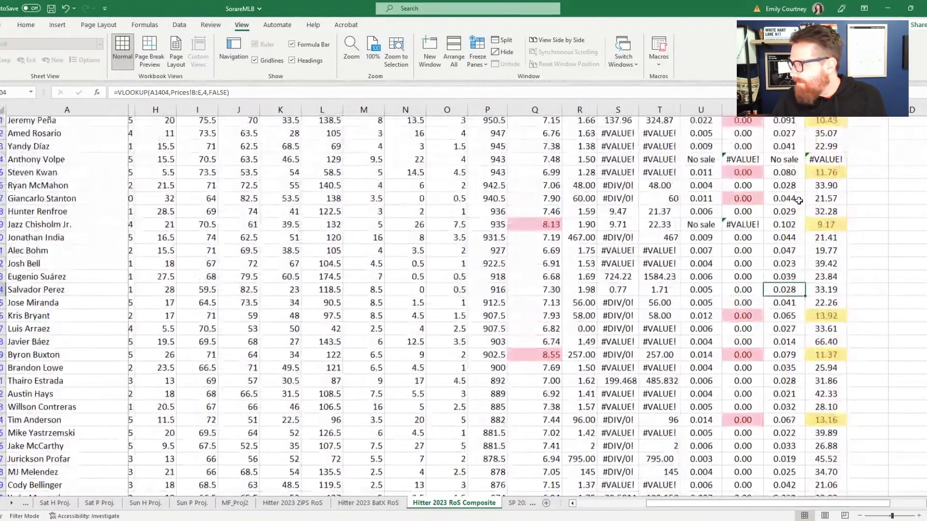
- Check the column W prices of the higher-projected hitters Rowdy Tellez and Jake Cronenworth
scroll(801, 236, "up", 12)
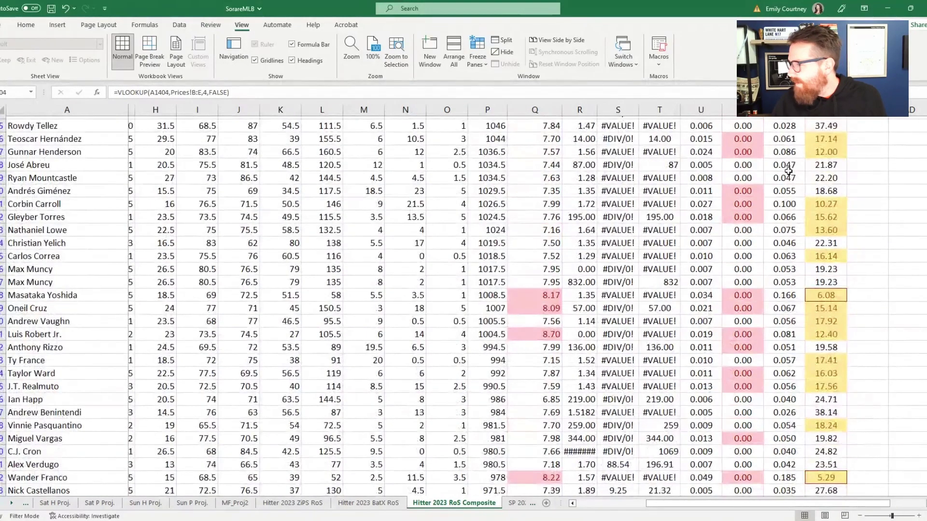
scroll(788, 171, "up", 3)
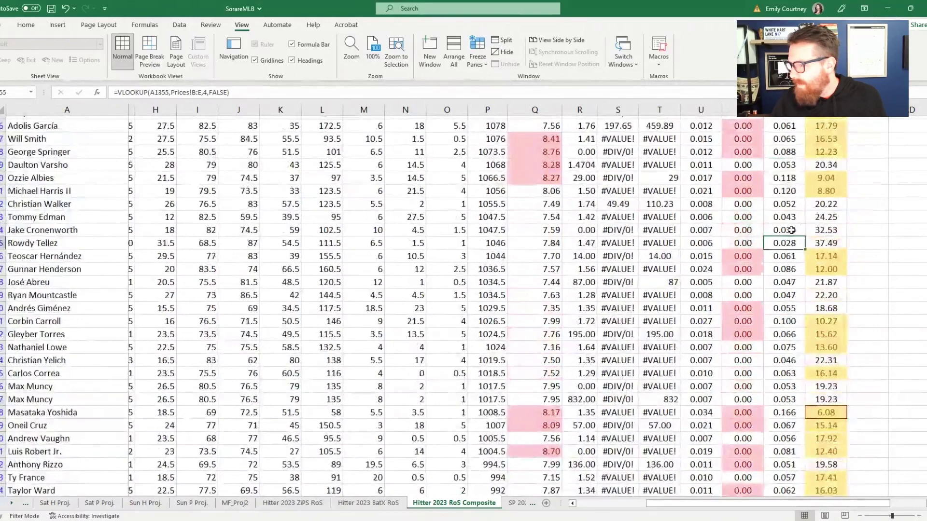
left_click(792, 230)
scroll(792, 230, "up", 1)
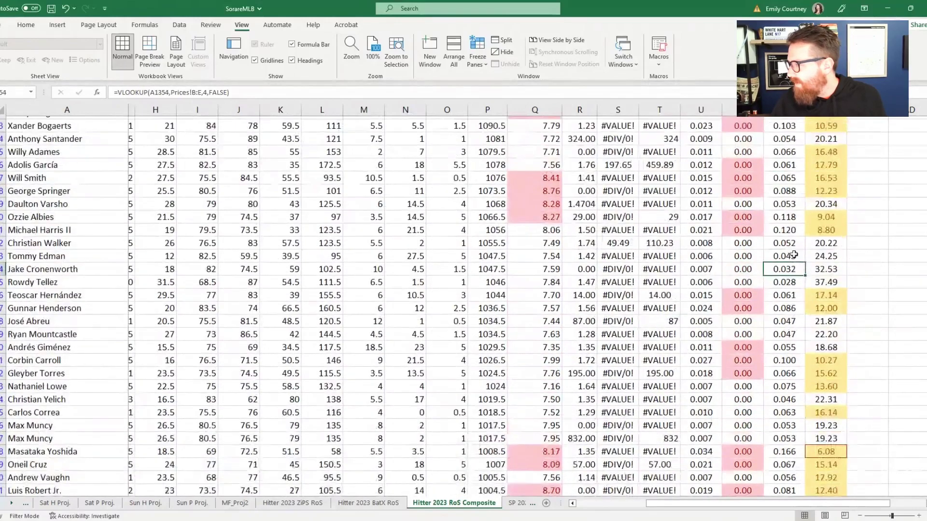
scroll(794, 229, "up", 2)
scroll(793, 229, "down", 4)
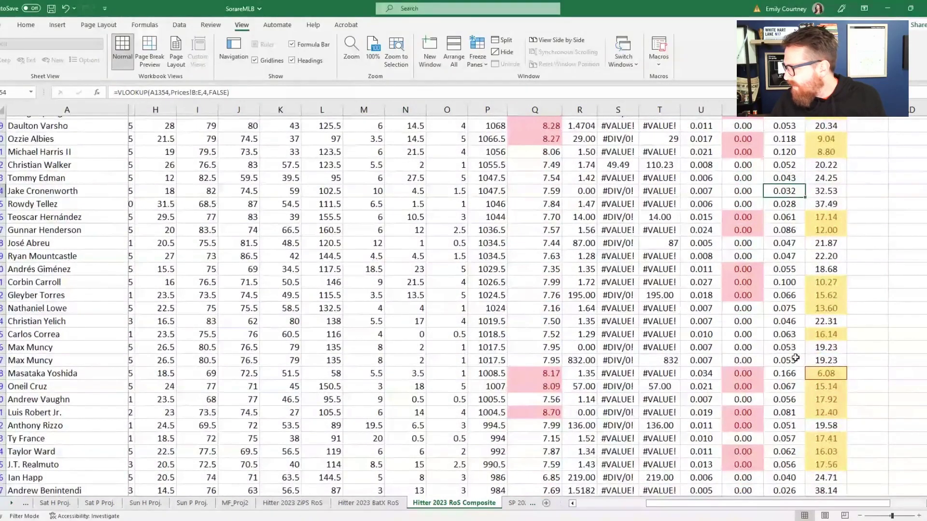
- Look further down the ranking and check the column W prices of Andrew Benintendi and Ketel Marte
scroll(795, 358, "down", 3)
left_click(794, 372)
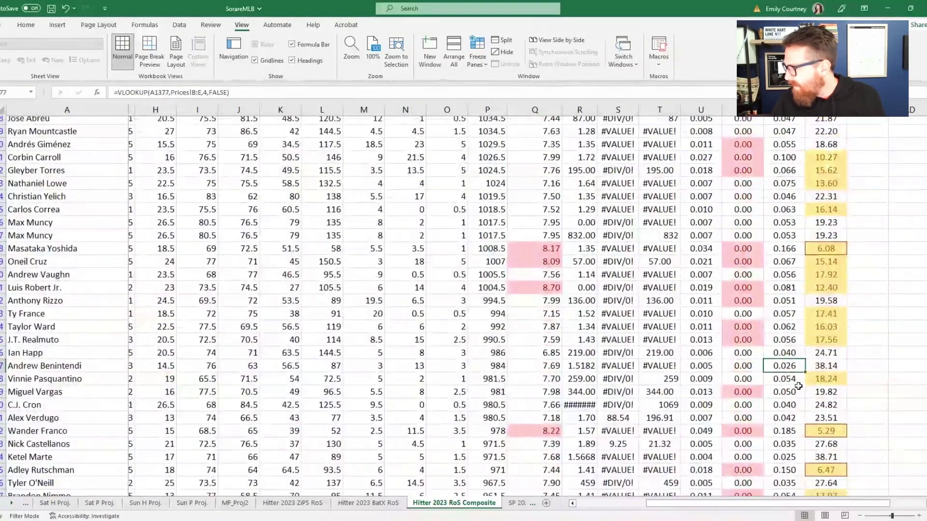
scroll(798, 386, "down", 1)
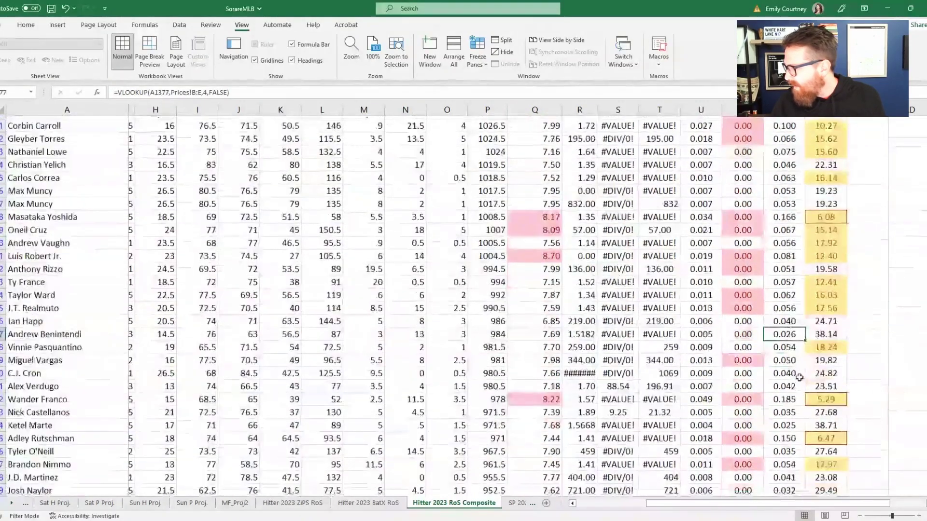
left_click(788, 426)
scroll(789, 403, "down", 1)
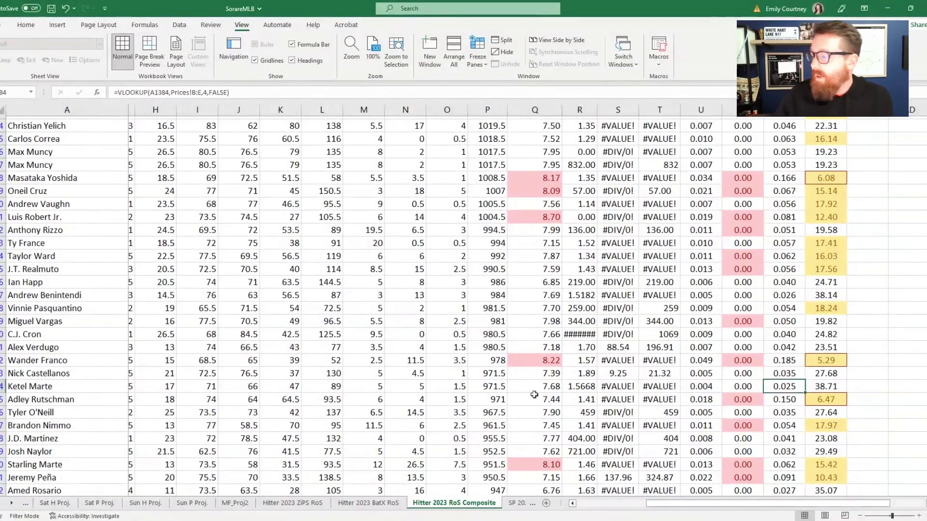
- Check Ketel Marte's projected total in column P and compare his column W price with Adley Rutschman's and Tyler O'Neill's
left_click(492, 389)
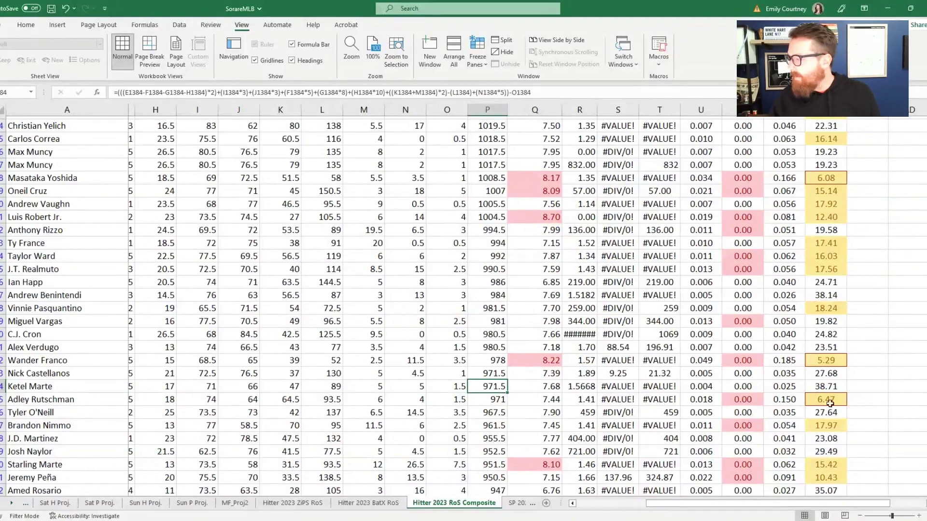
left_click(777, 384)
left_click(787, 398)
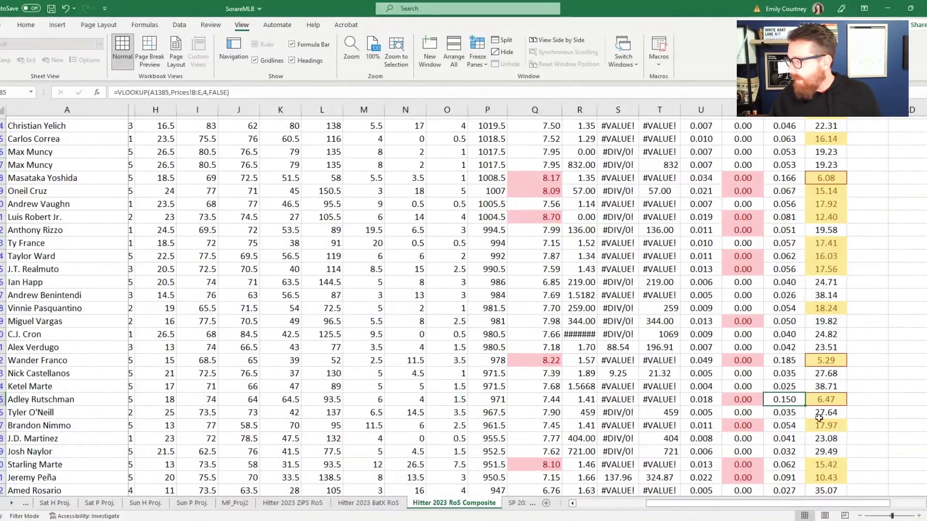
left_click(782, 413)
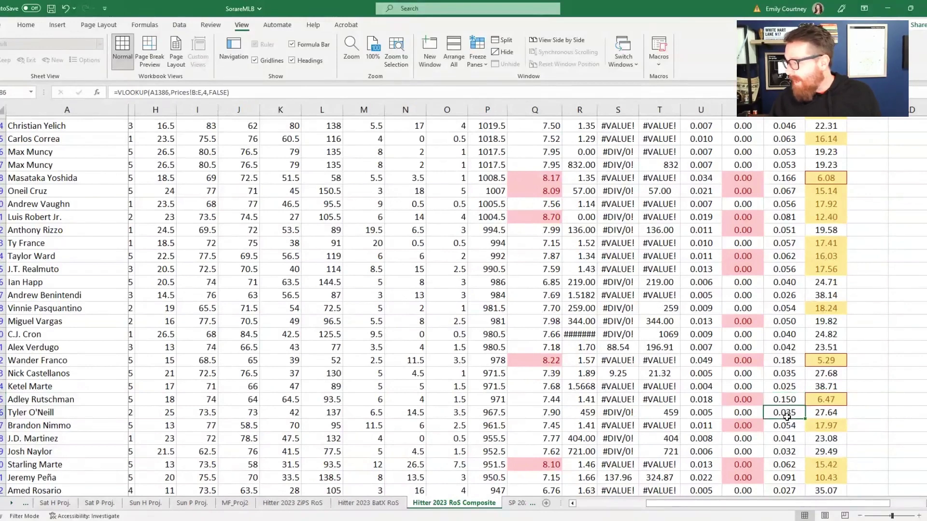
- Recheck Andrew Benintendi's column W price, then examine Yandy Díaz's price and the hitters ranked below him
left_click(784, 295)
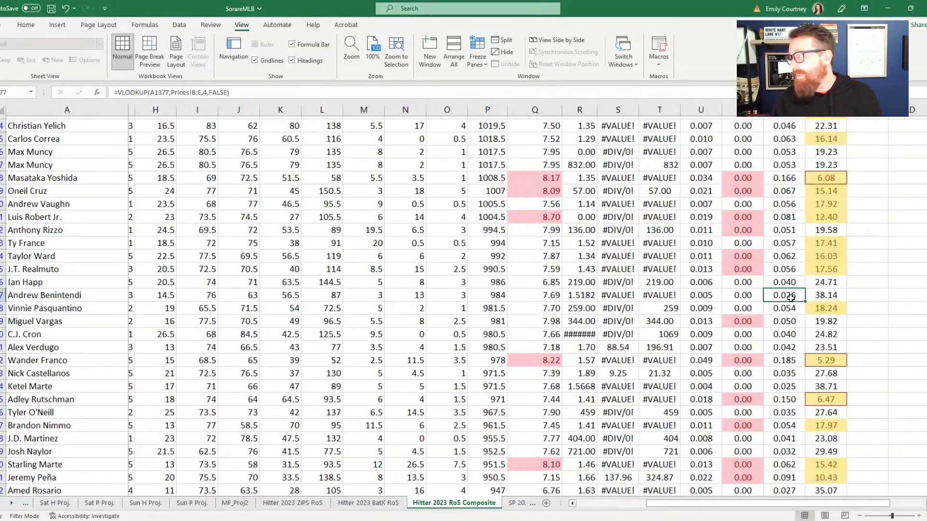
scroll(791, 298, "down", 1)
left_click(788, 465)
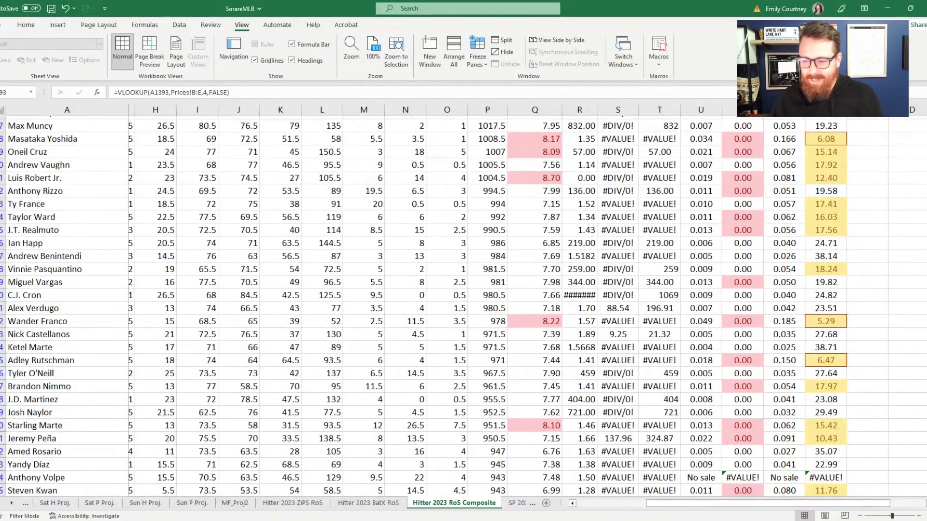
left_click(784, 464)
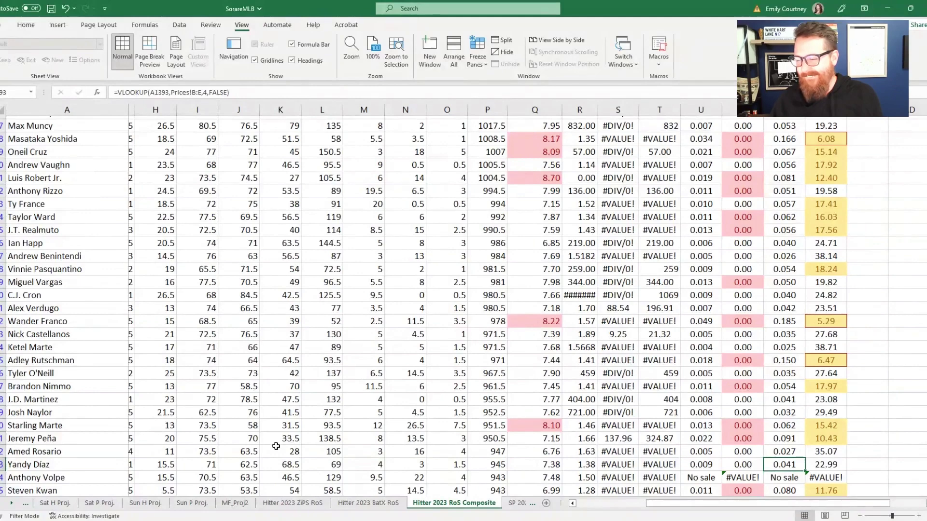
scroll(595, 340, "down", 4)
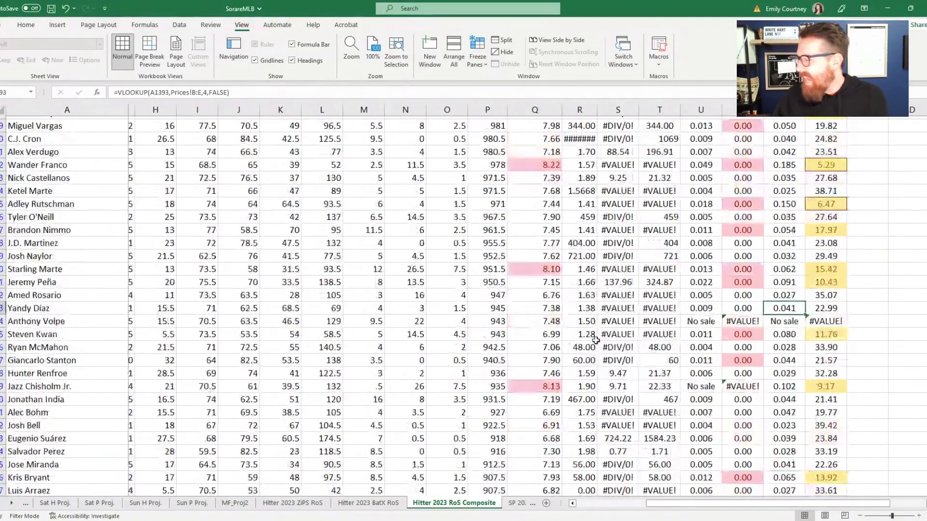